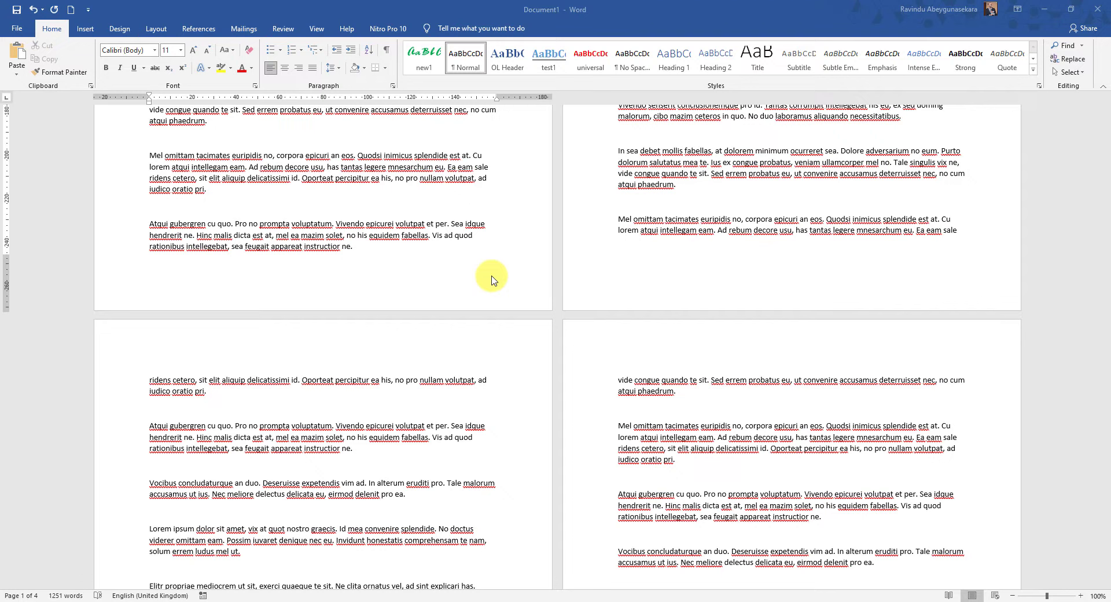
scroll(491, 280, "up", 3)
scroll(489, 278, "up", 4)
scroll(720, 281, "up", 3)
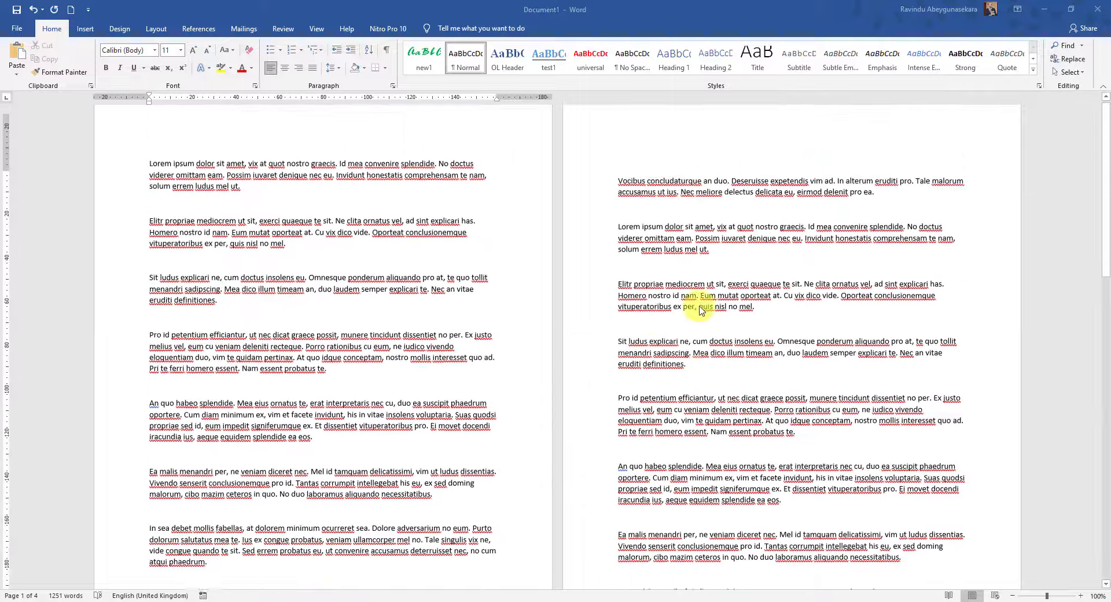
scroll(702, 303, "up", 2)
scroll(666, 390, "down", 1)
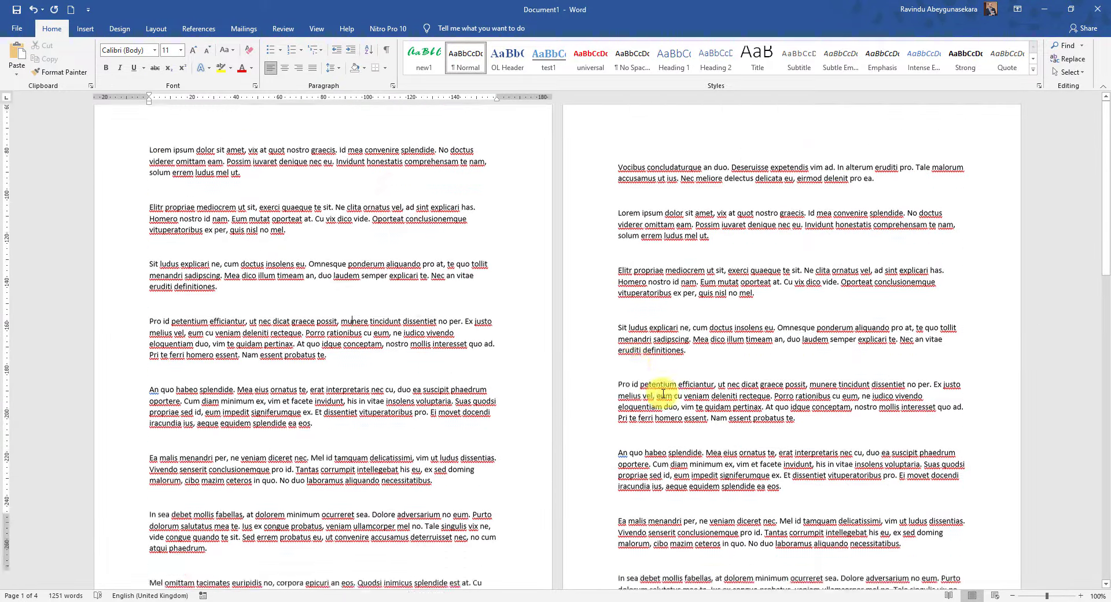
scroll(758, 450, "down", 10)
scroll(753, 440, "down", 2)
scroll(566, 349, "up", 7)
scroll(585, 357, "up", 2)
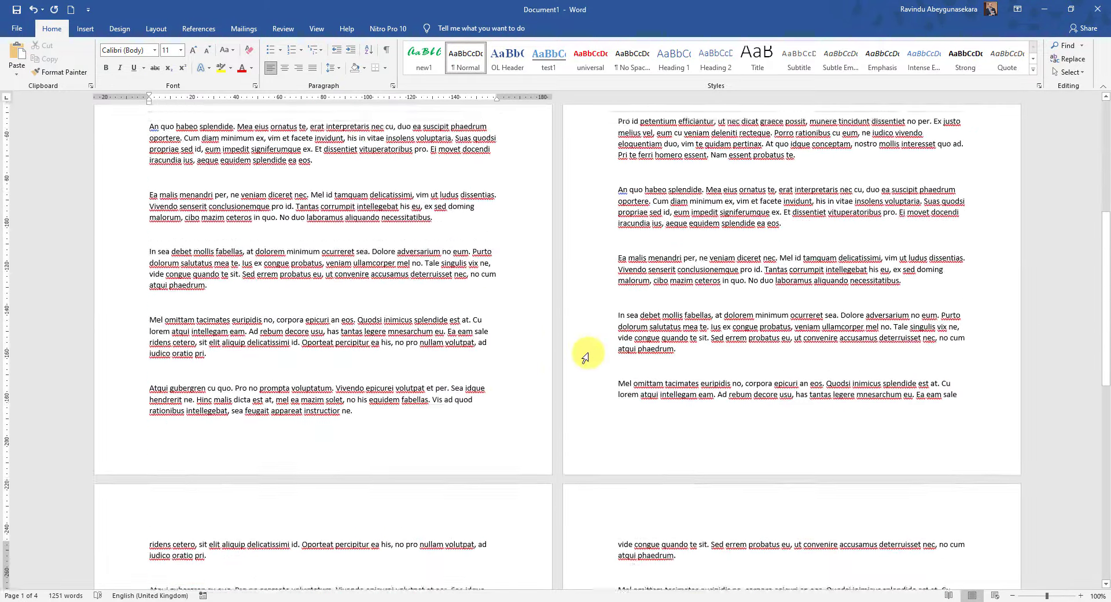
scroll(567, 356, "up", 6)
scroll(567, 356, "up", 1)
scroll(434, 326, "up", 2, "ctrl")
scroll(379, 241, "up", 2, "ctrl")
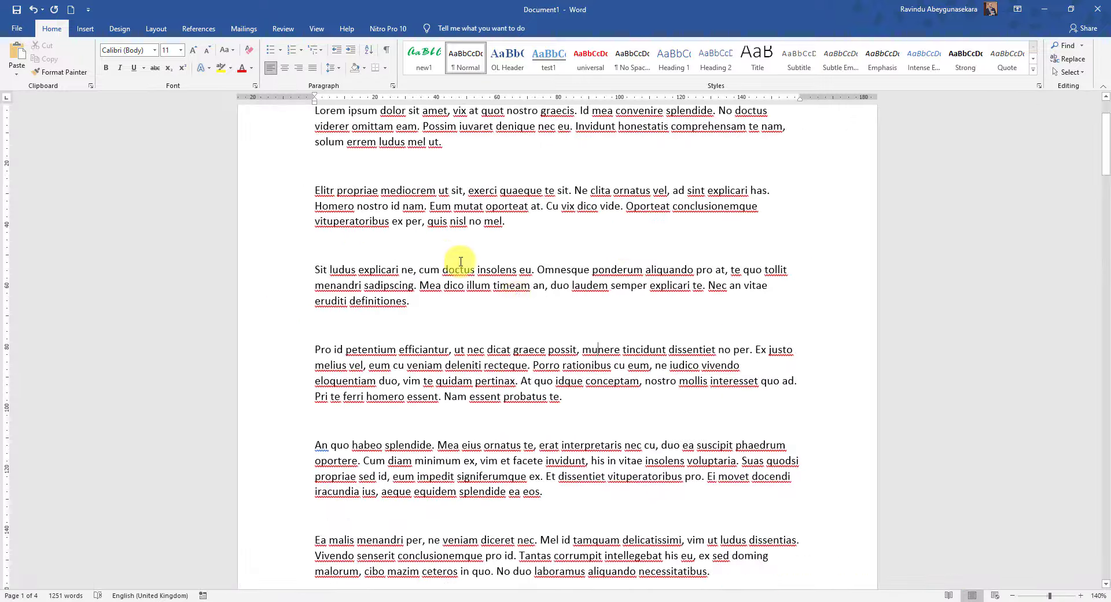
scroll(752, 436, "down", 7)
scroll(745, 437, "up", 9)
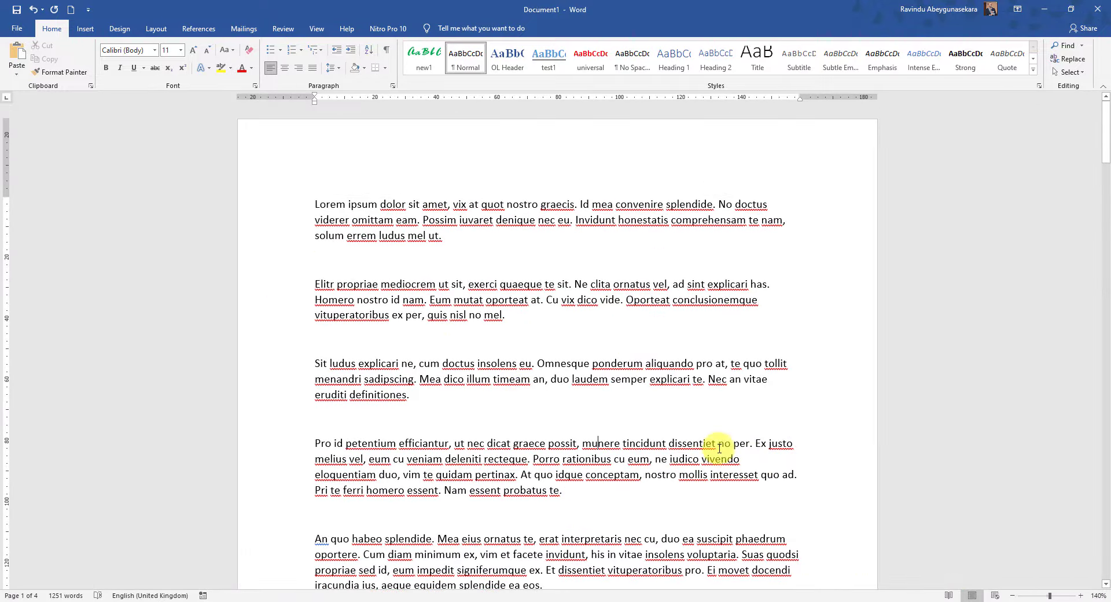
- Select all the lorem ipsum text and justify it to both margins
left_click(448, 300)
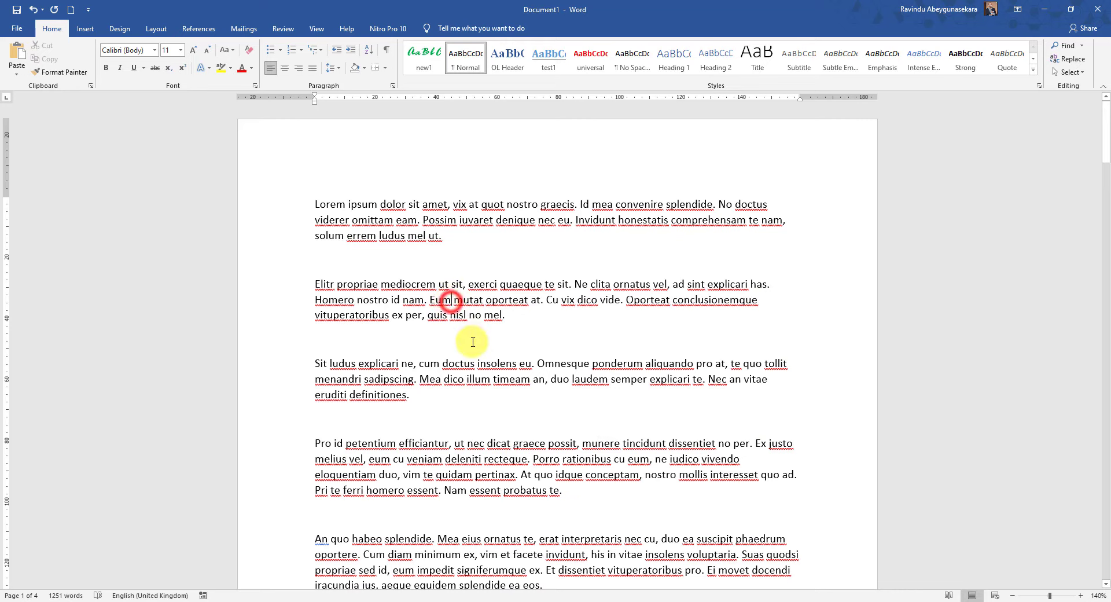
key("ctrl+a")
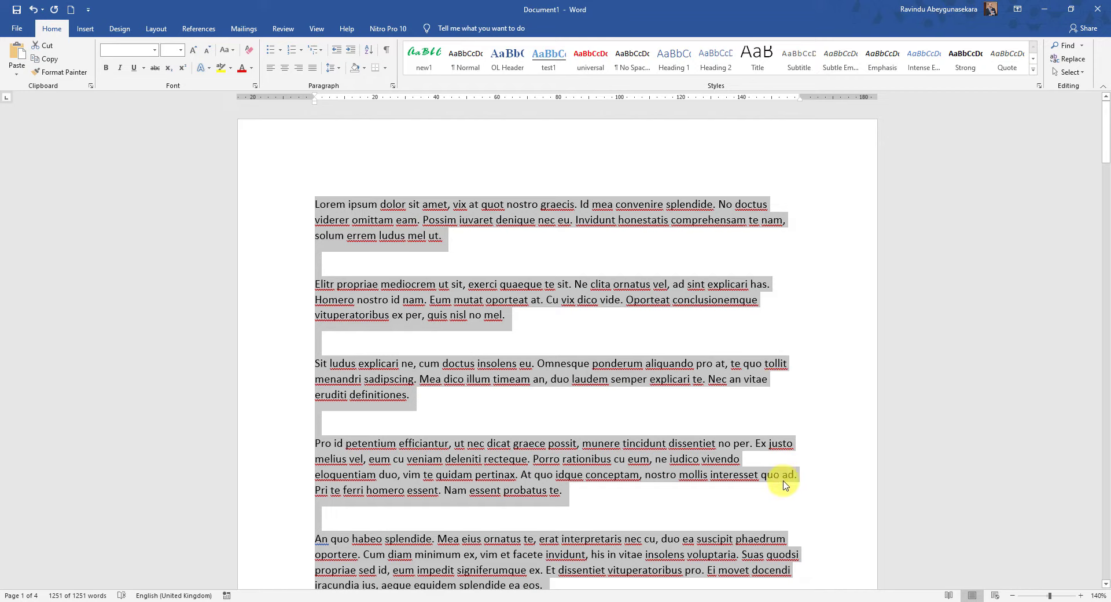
left_click(313, 70)
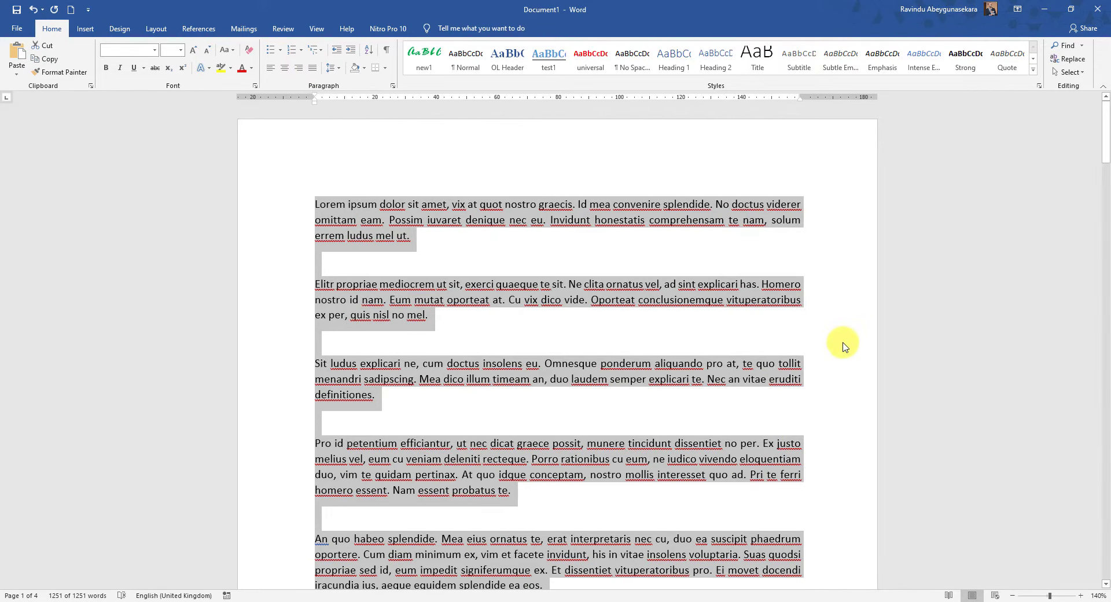
left_click(691, 379)
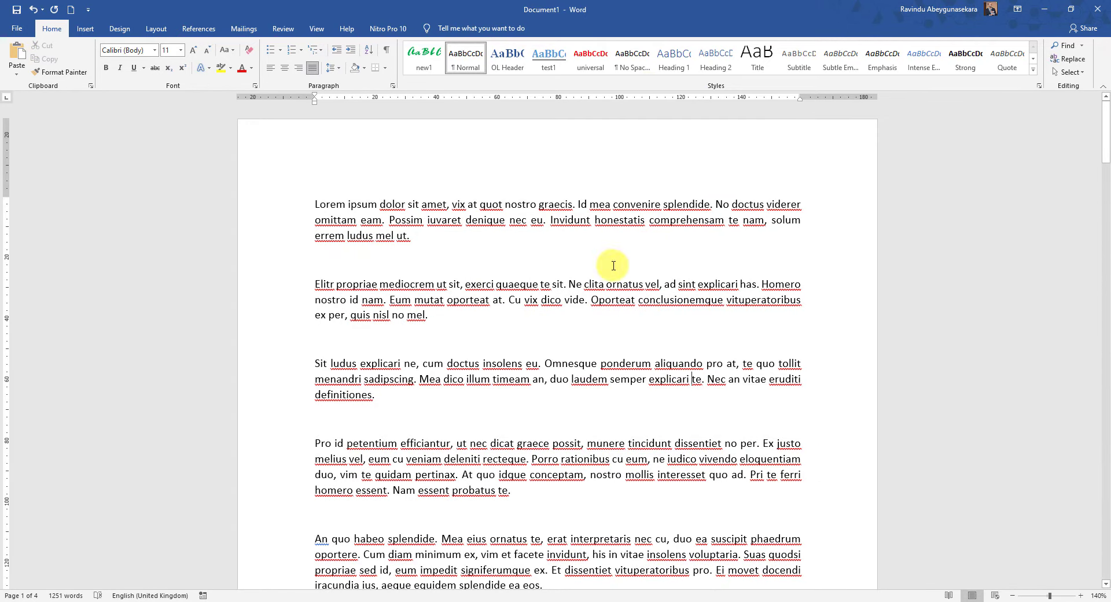
- Add bold, right-aligned 'Page X of Y' page numbers at the bottom of the page
left_click(85, 28)
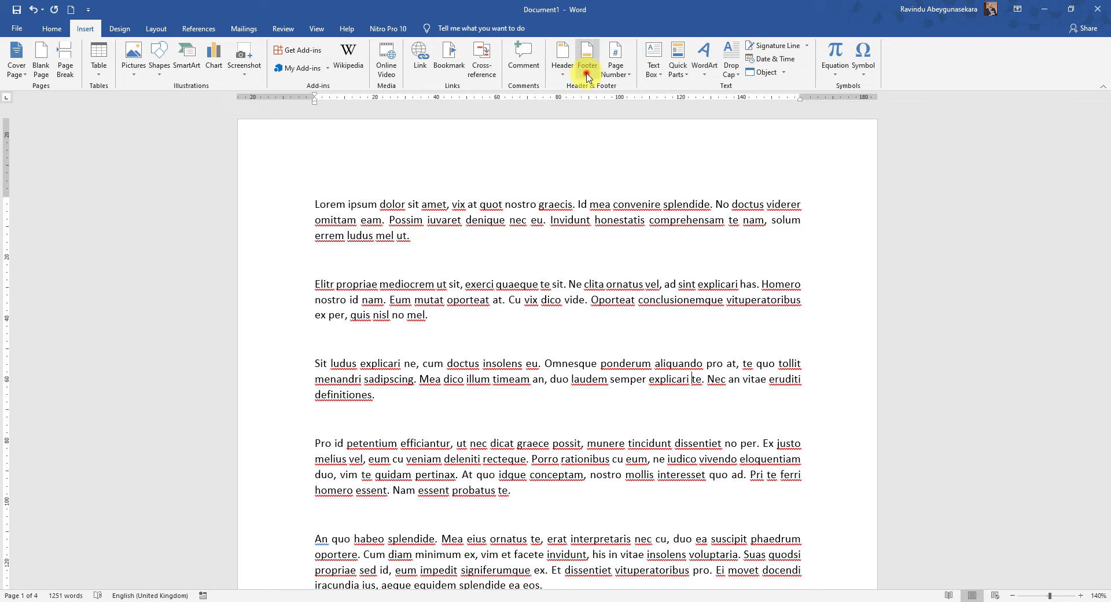
left_click(587, 74)
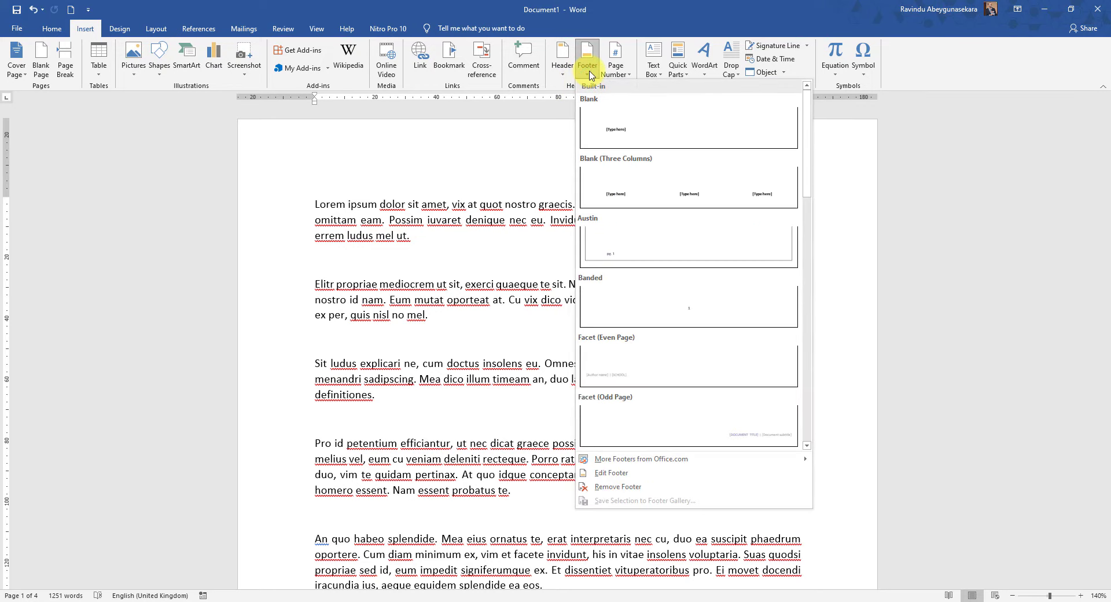
left_click(616, 18)
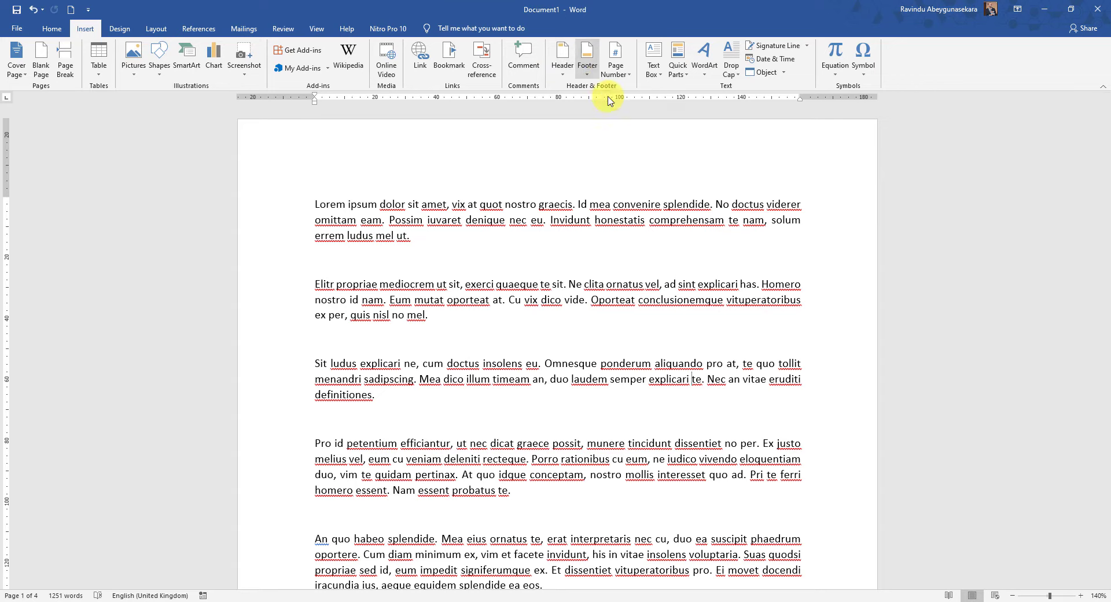
left_click(616, 68)
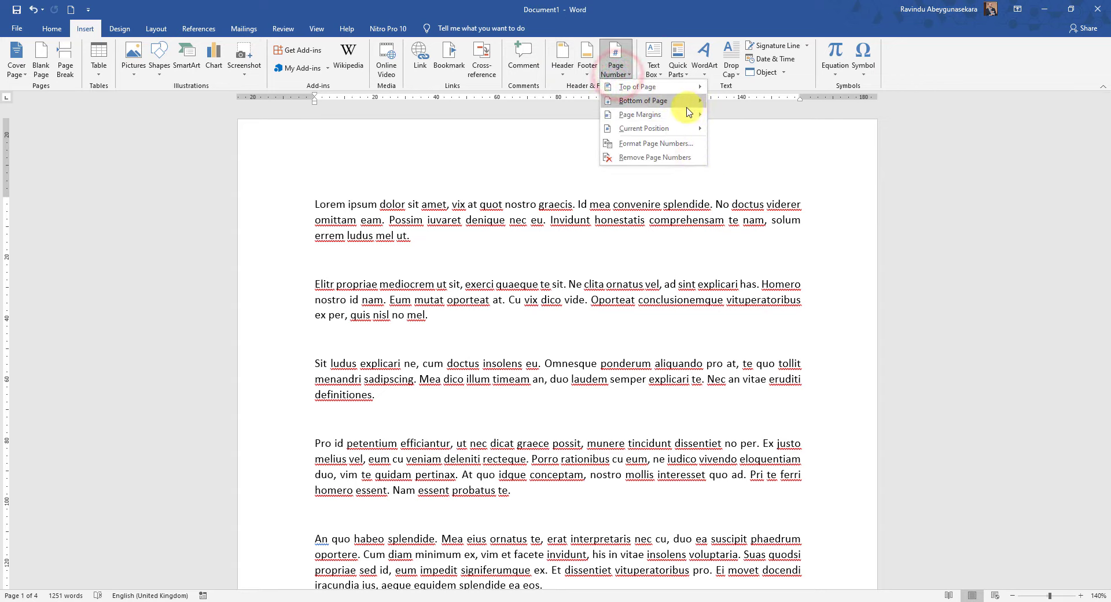
scroll(818, 390, "down", 5)
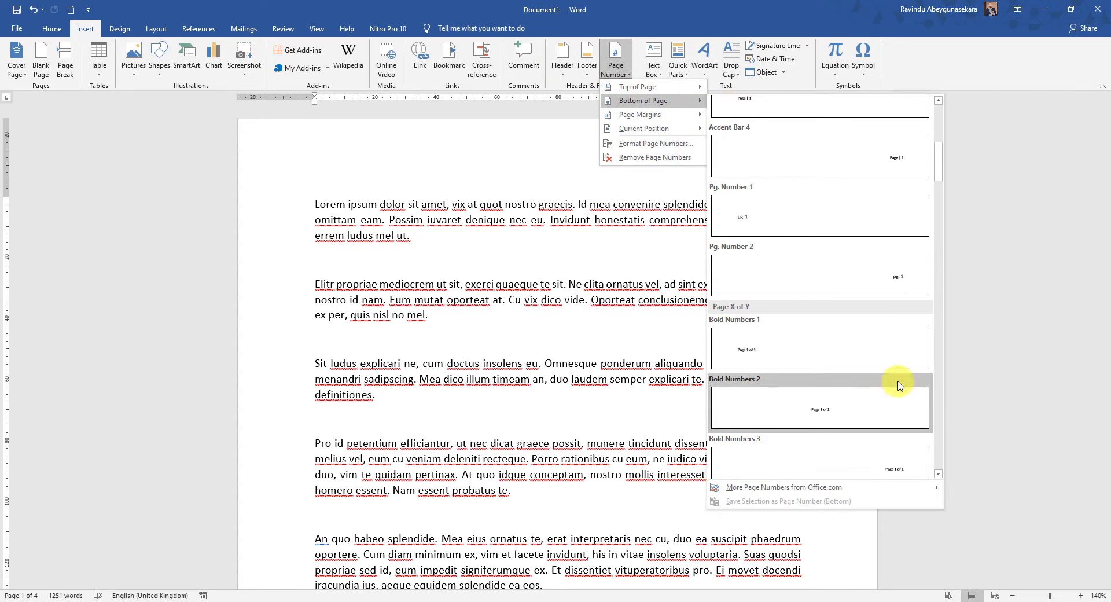
scroll(891, 379, "down", 3)
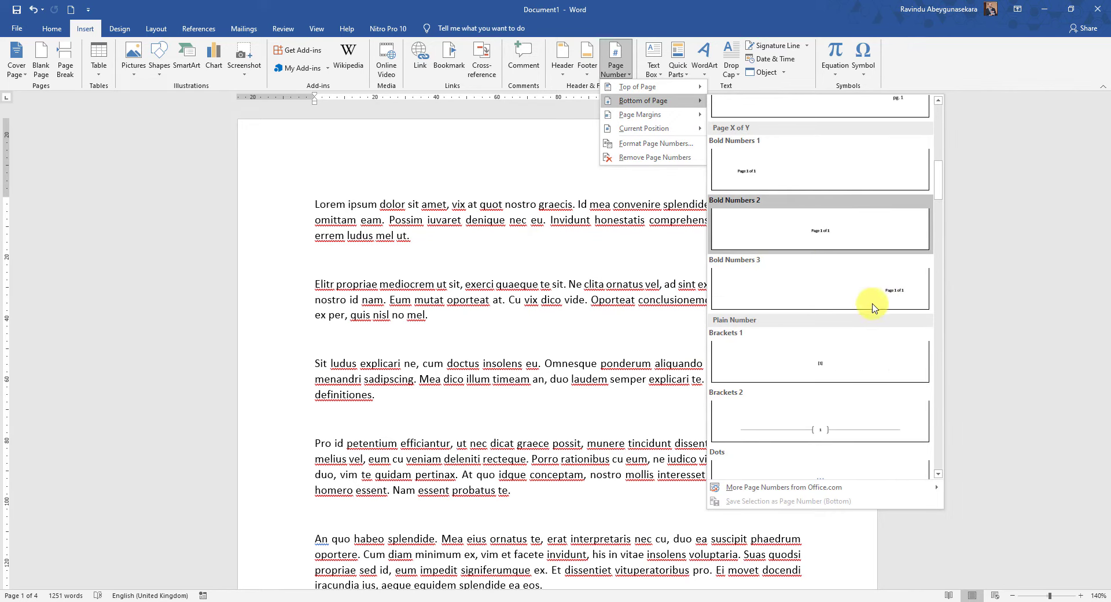
left_click(773, 294)
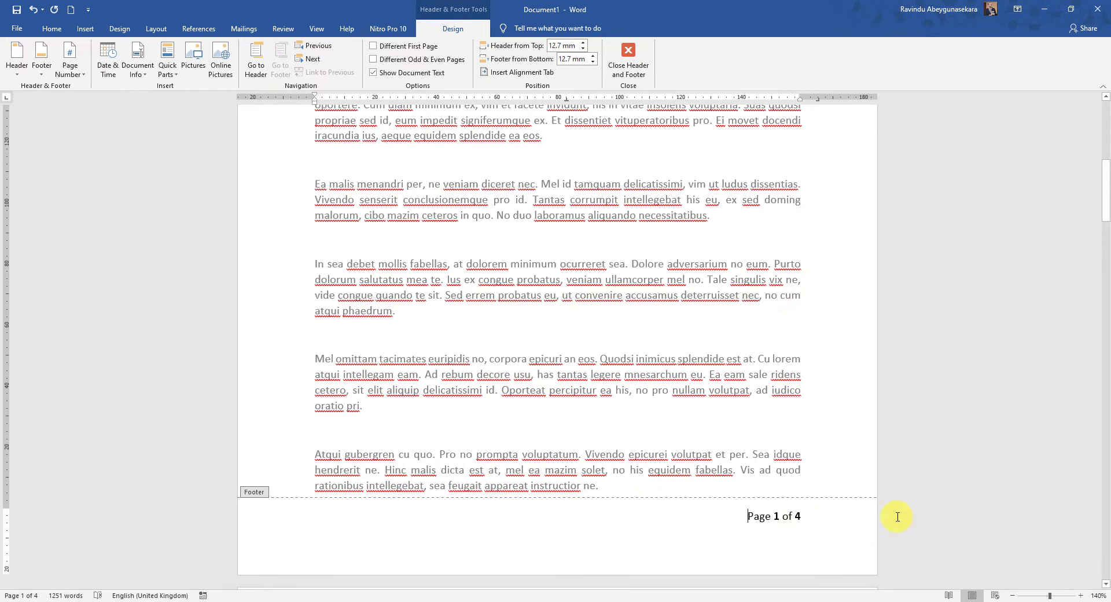
- Leave the footer and return to the top of page 1's body text
left_click(435, 234)
scroll(458, 231, "up", 5)
double_click(540, 203)
scroll(642, 355, "up", 3)
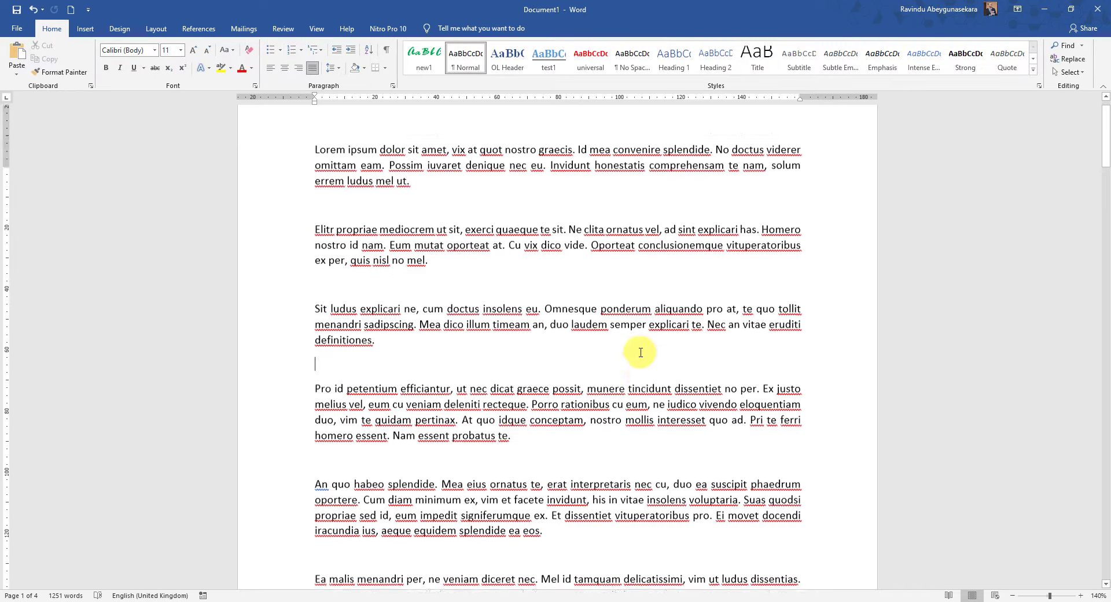
scroll(641, 352, "down", 5)
scroll(659, 359, "down", 6)
scroll(702, 347, "up", 4)
scroll(678, 347, "up", 8)
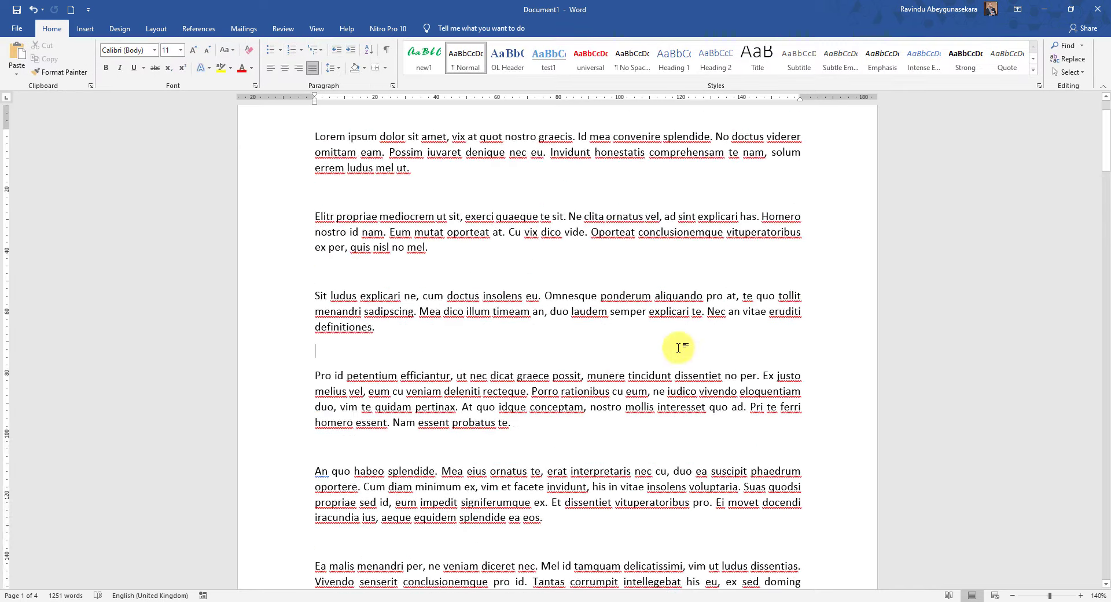
scroll(642, 306, "up", 2)
scroll(604, 196, "up", 2)
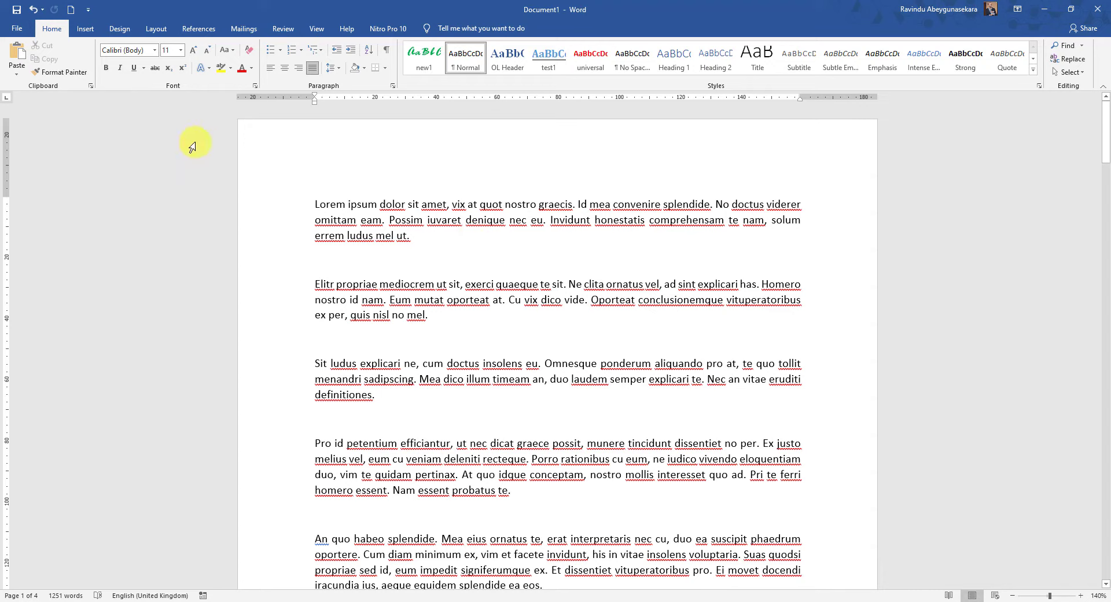
- Save a copy to the Desktop under the file name 'pdf tutorial'
left_click(16, 29)
left_click(48, 186)
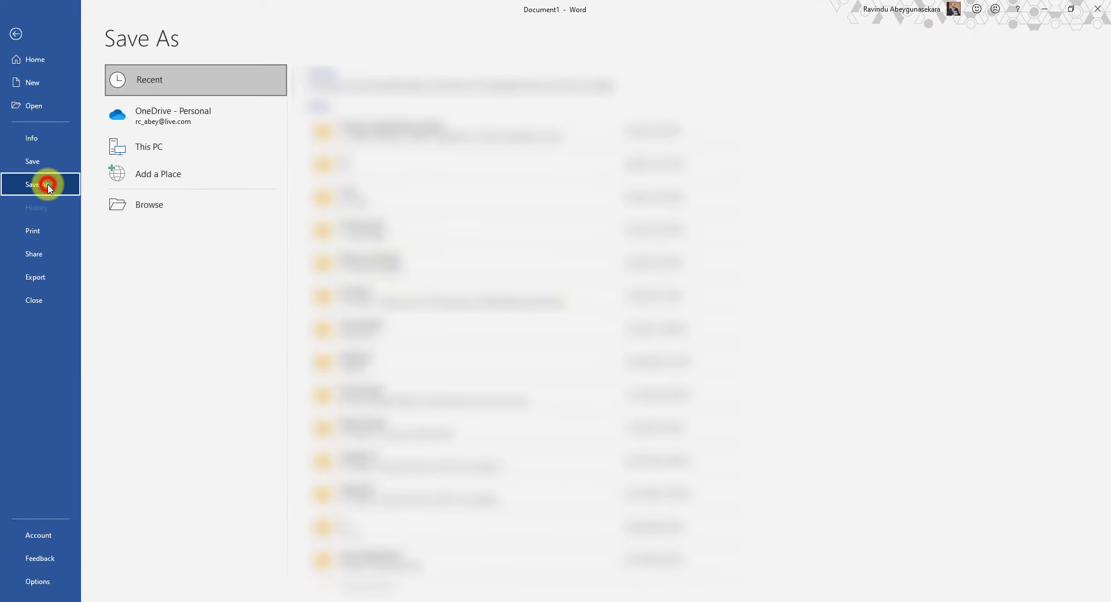
left_click(144, 206)
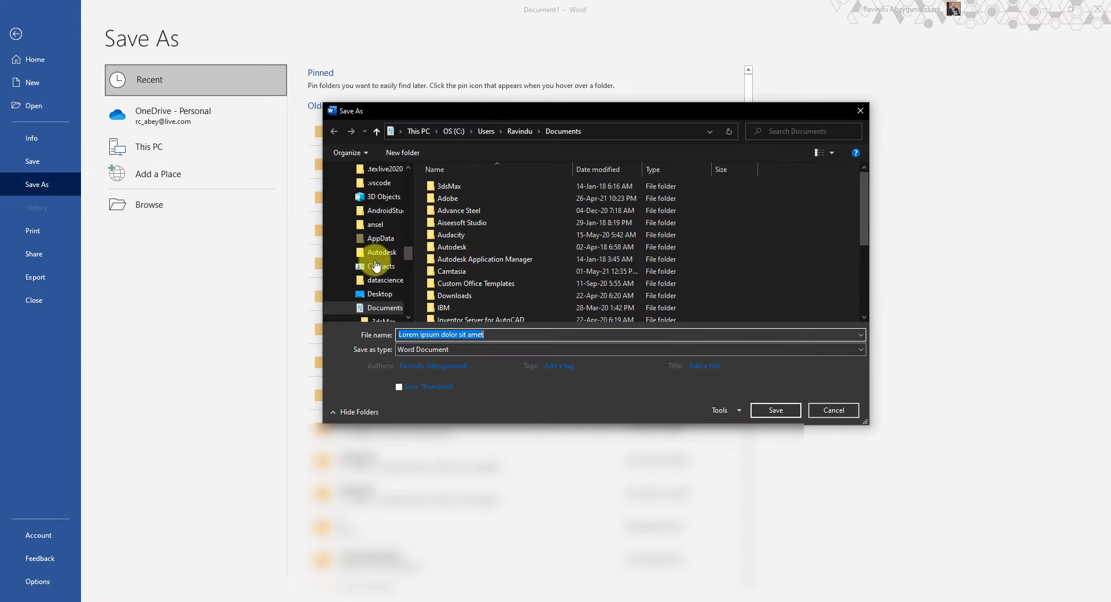
scroll(384, 272, "up", 2)
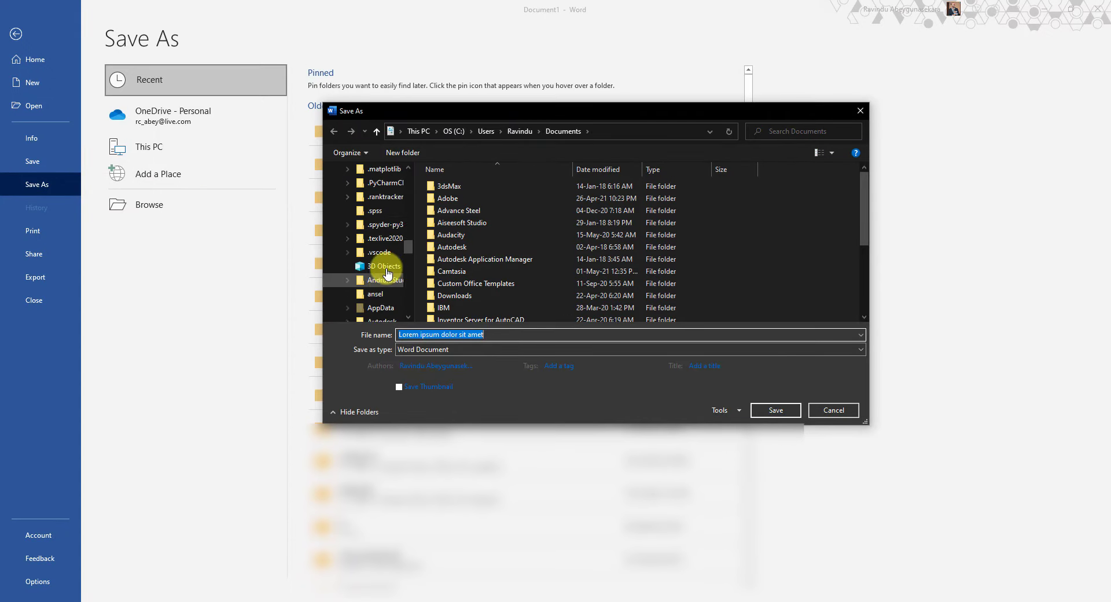
scroll(385, 272, "up", 3)
scroll(385, 273, "up", 10)
left_click(366, 179)
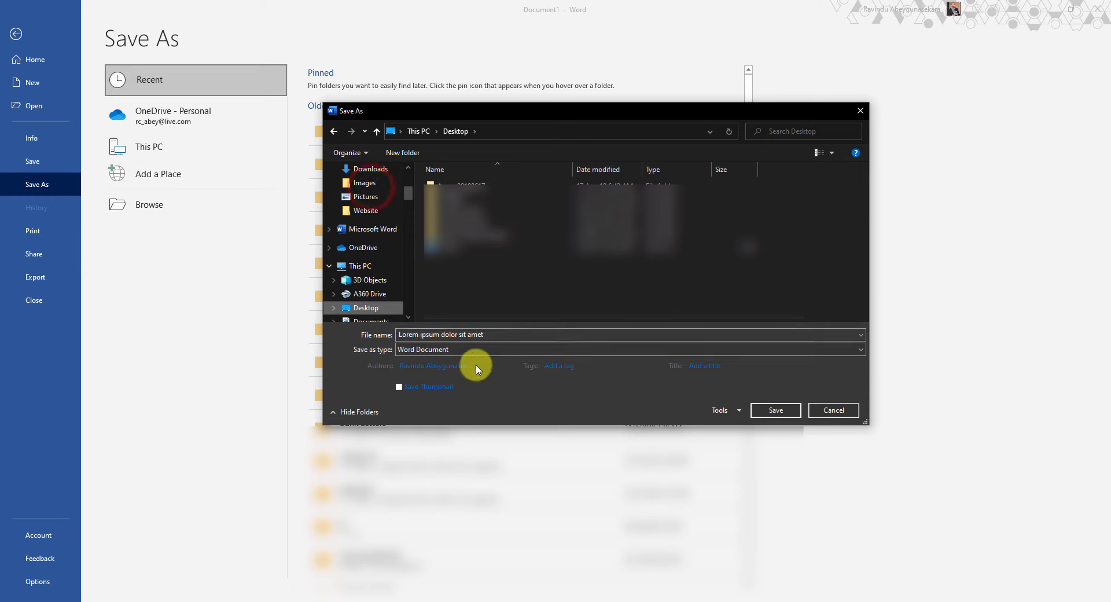
triple_click(513, 334)
type("pd")
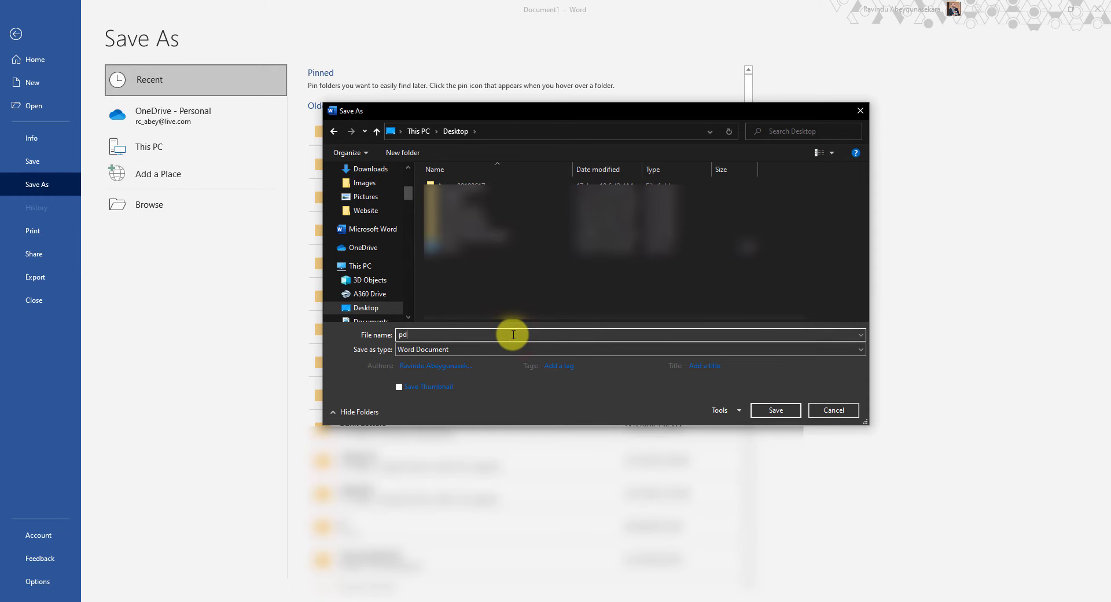
type("f tutorial")
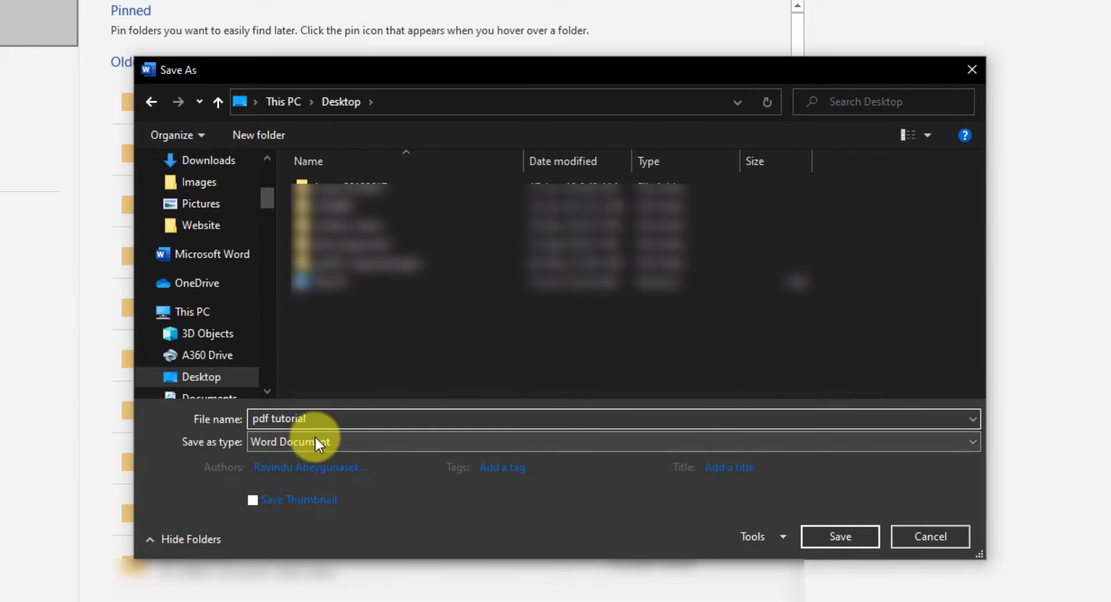
- Change the Save as type to PDF
left_click(279, 442)
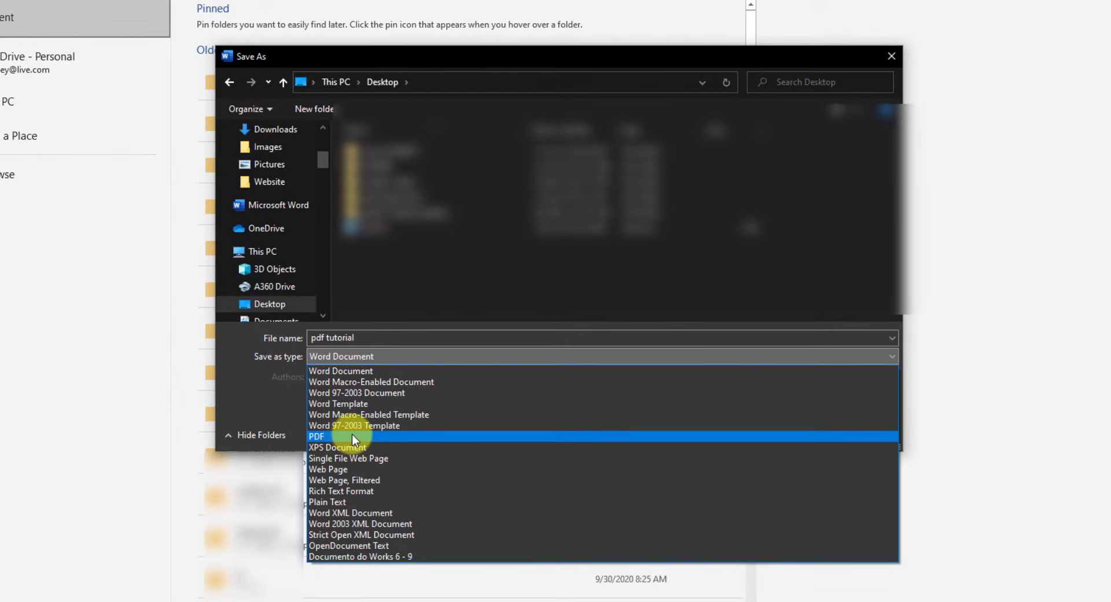
left_click(320, 436)
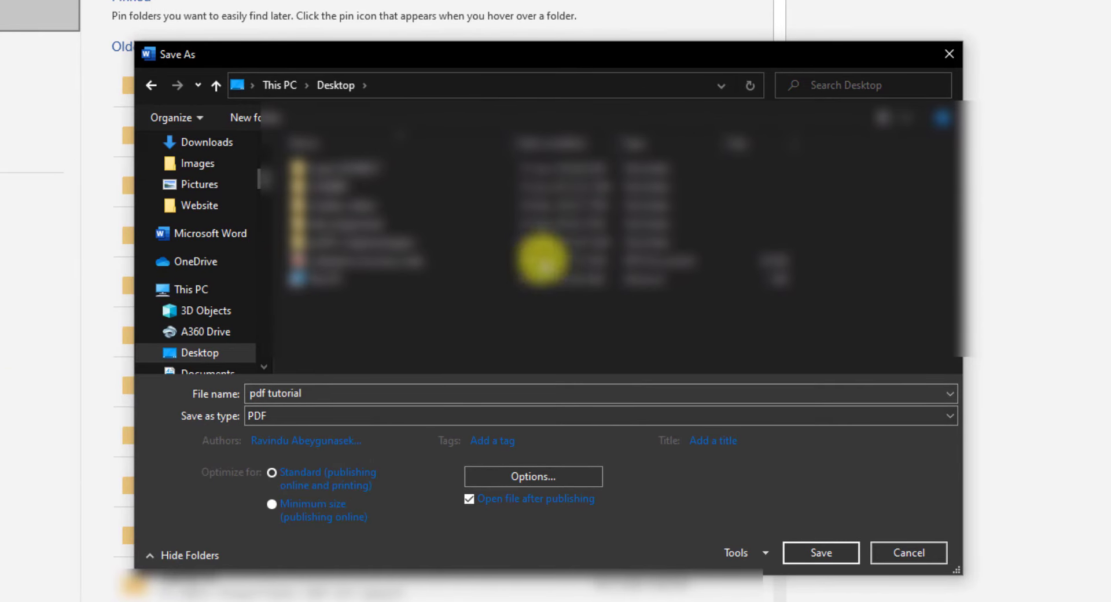
- Keep the PDF page range at All pages and save 'pdf tutorial' as a PDF
left_click(526, 479)
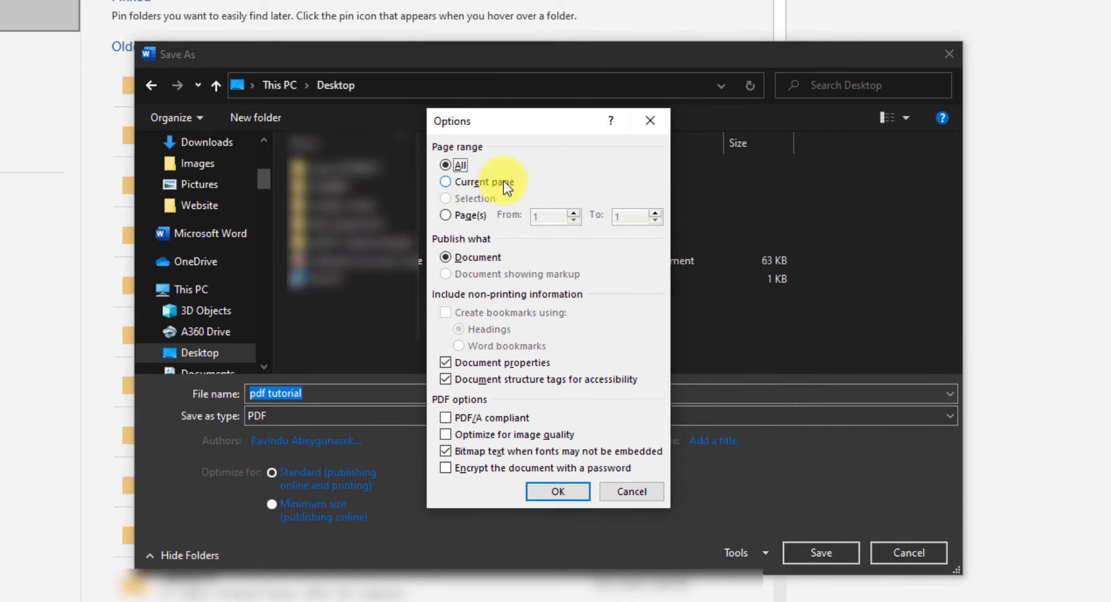
left_click(457, 216)
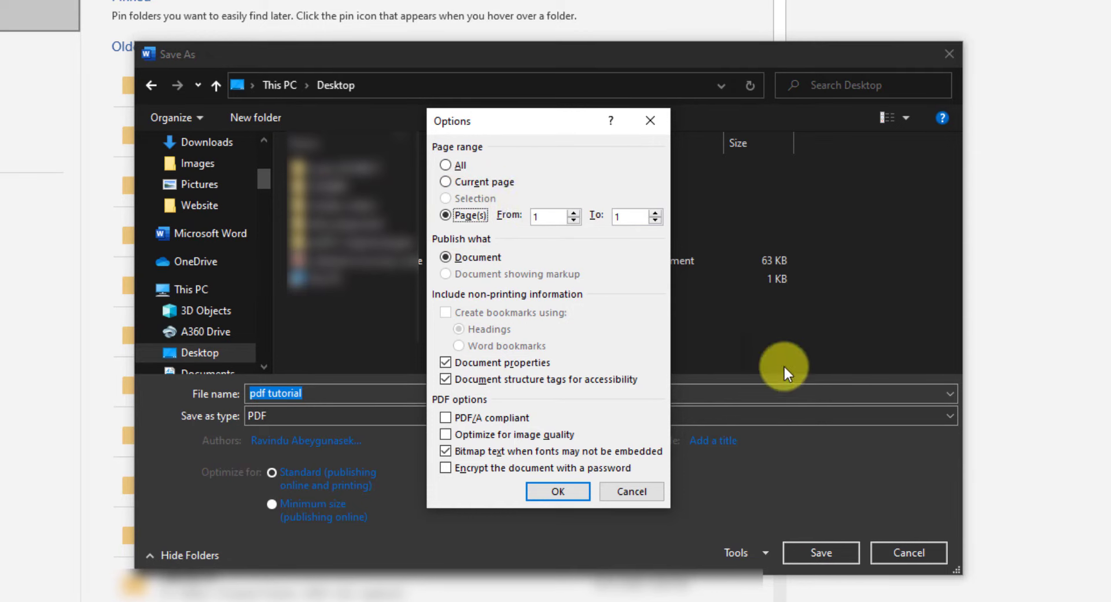
left_click(446, 165)
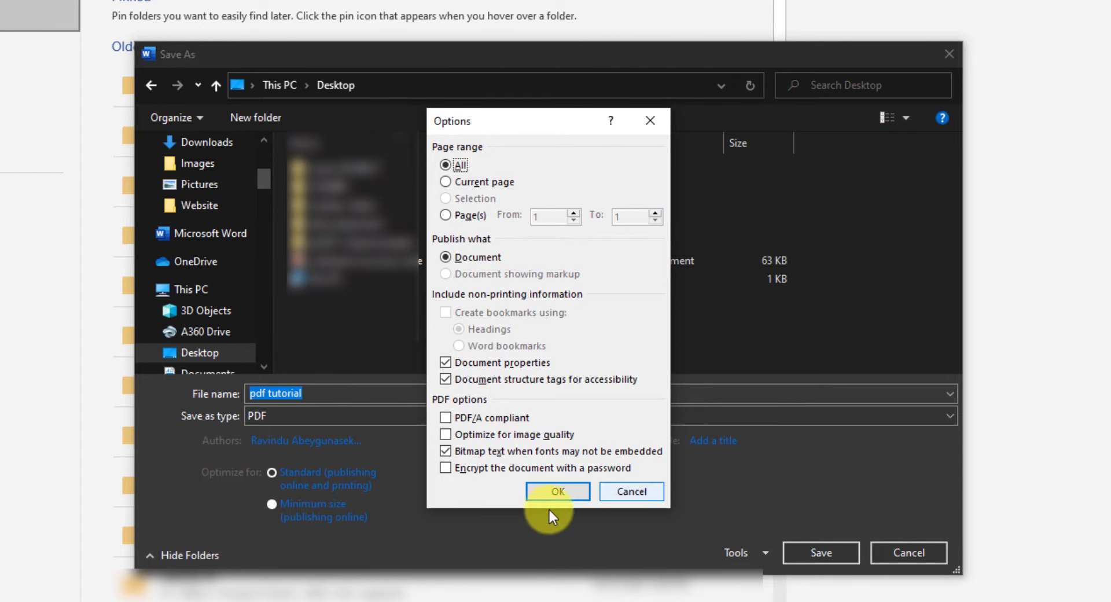
left_click(563, 493)
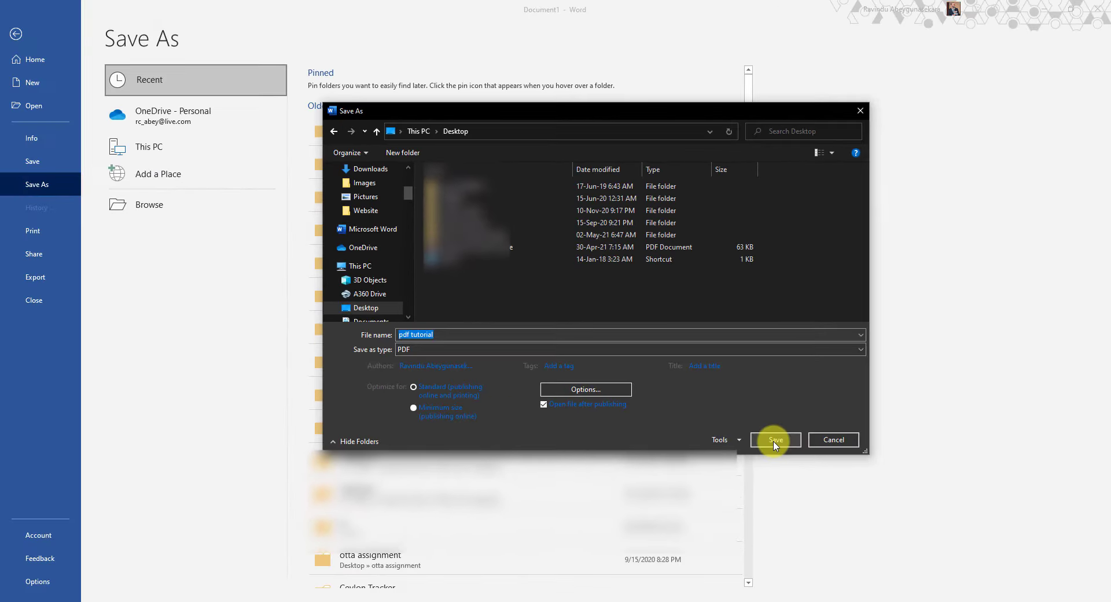
left_click(803, 475)
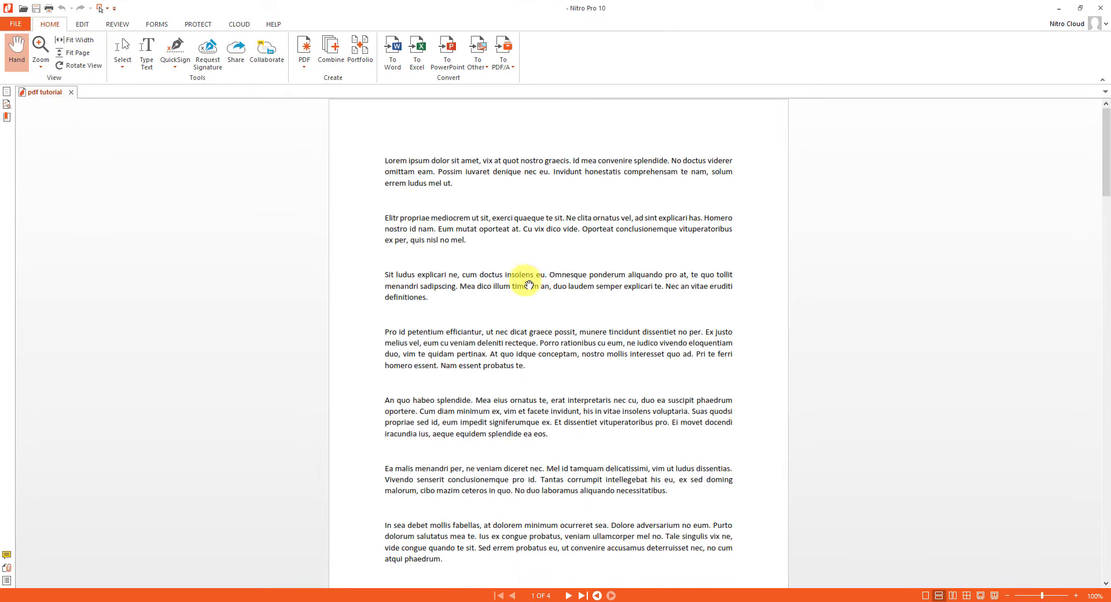
- Scroll through page 1 of the PDF in Nitro Pro to check the justified text
scroll(566, 292, "down", 3)
scroll(679, 272, "up", 1)
scroll(713, 397, "up", 3)
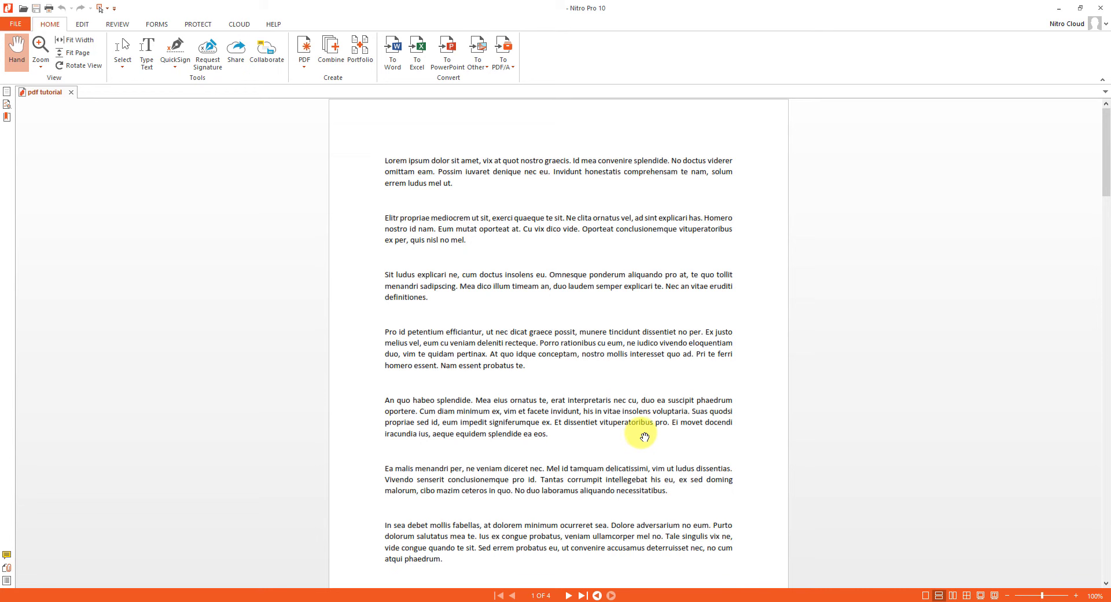